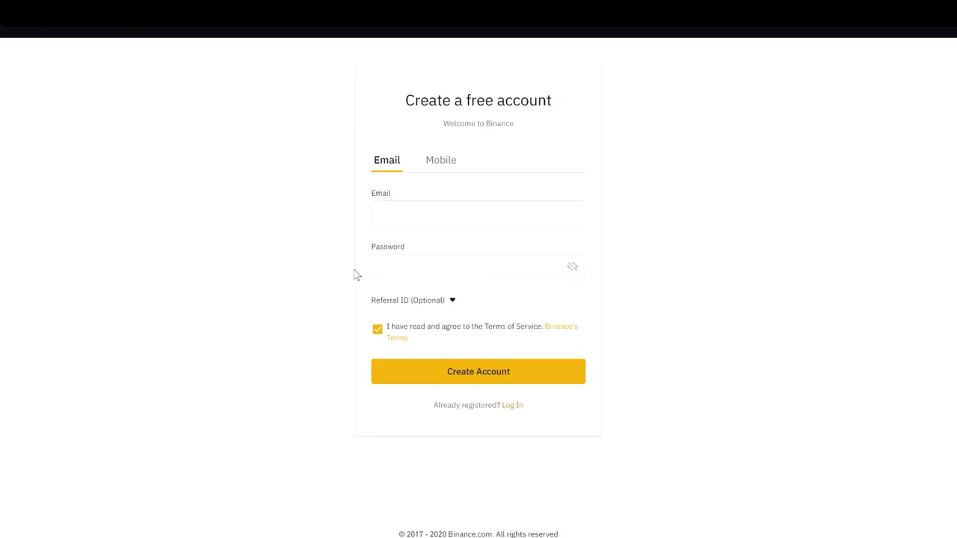
double_click(391, 307)
left_click(392, 307)
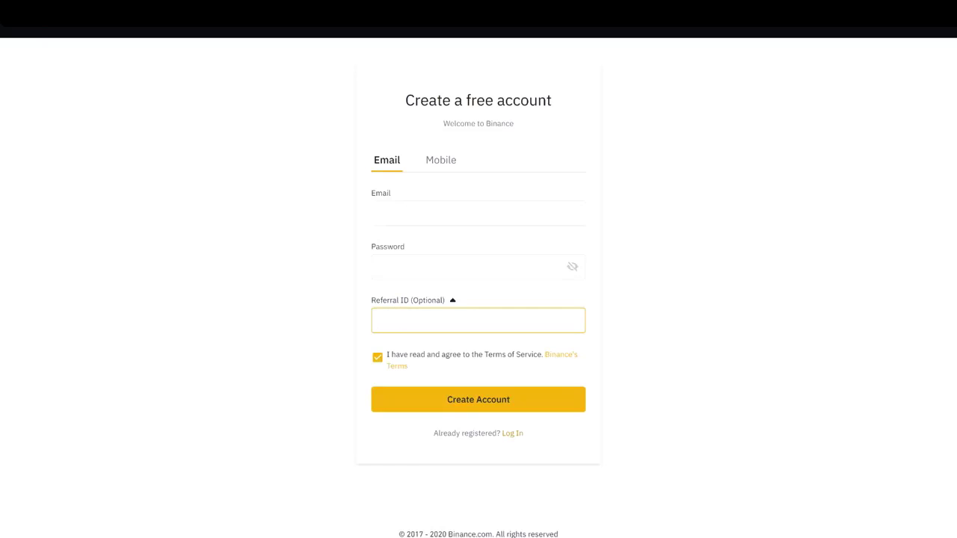
left_click(327, 322)
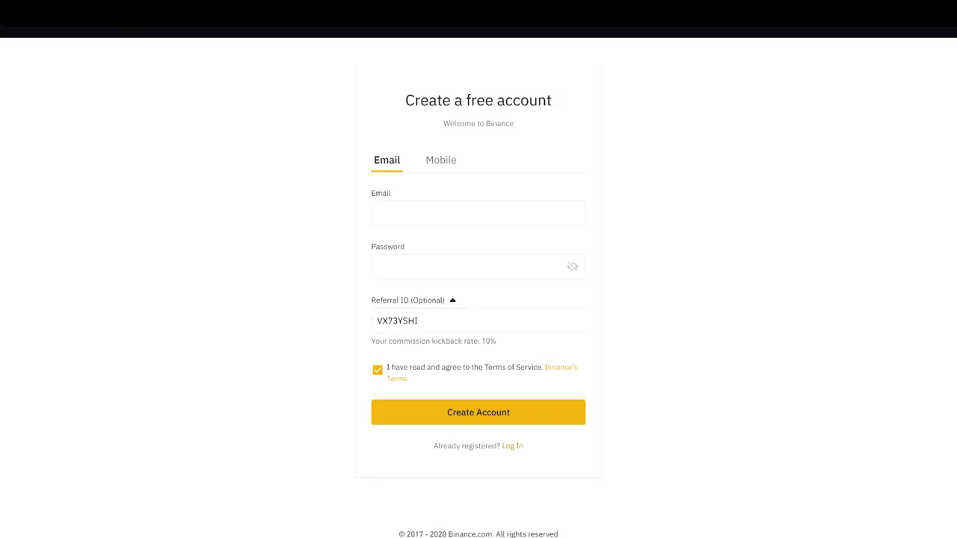
Re-tick the Terms of Service agreement checkbox
left_click(331, 358)
left_click(379, 380)
left_click(380, 379)
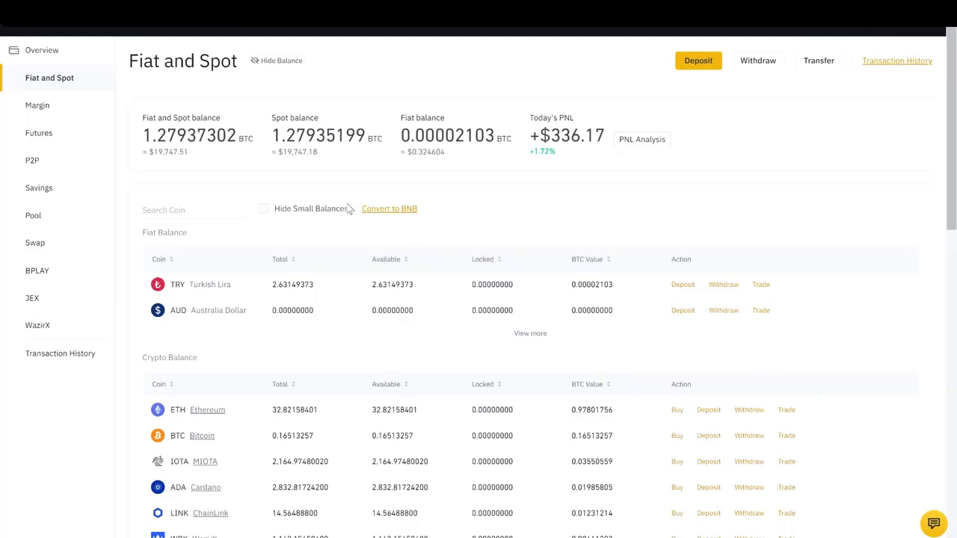
Filter the Fiat and Spot balances with 'bitco' and choose Buy on the BTC row
scroll(204, 363, "down", 1)
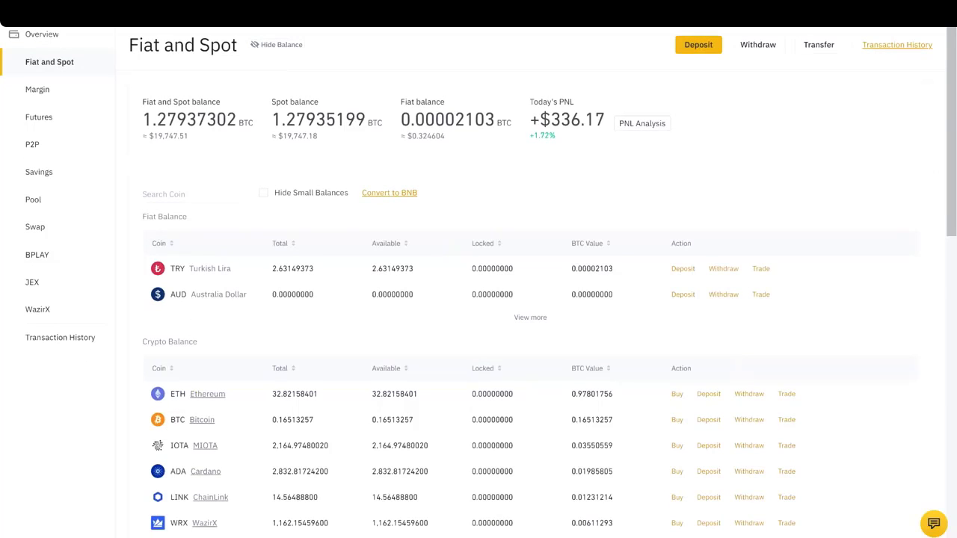
scroll(128, 261, "down", 5)
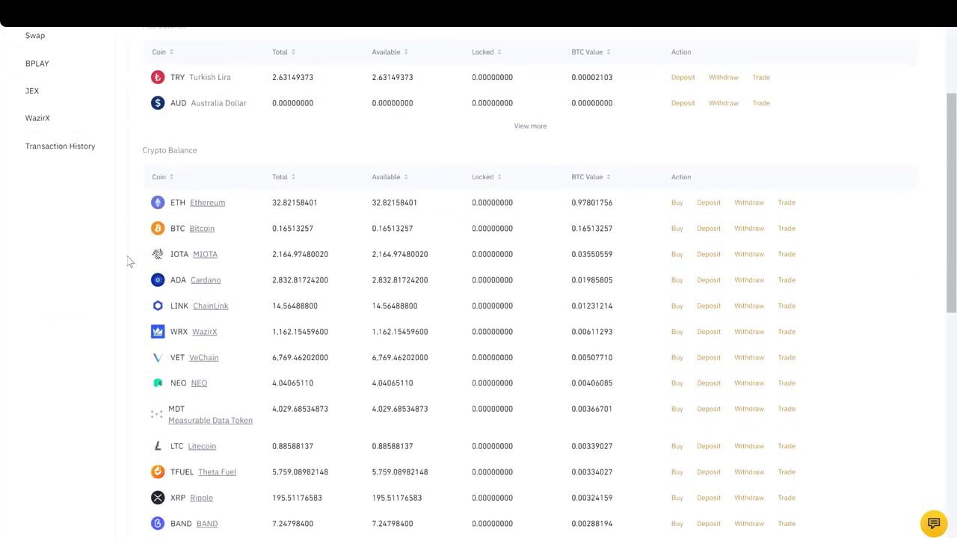
scroll(203, 232, "up", 2)
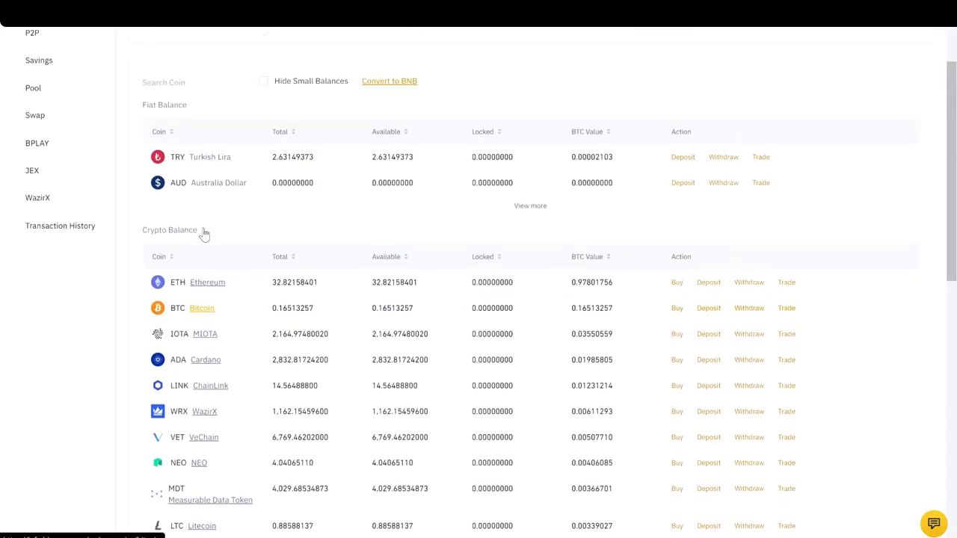
left_click(198, 83)
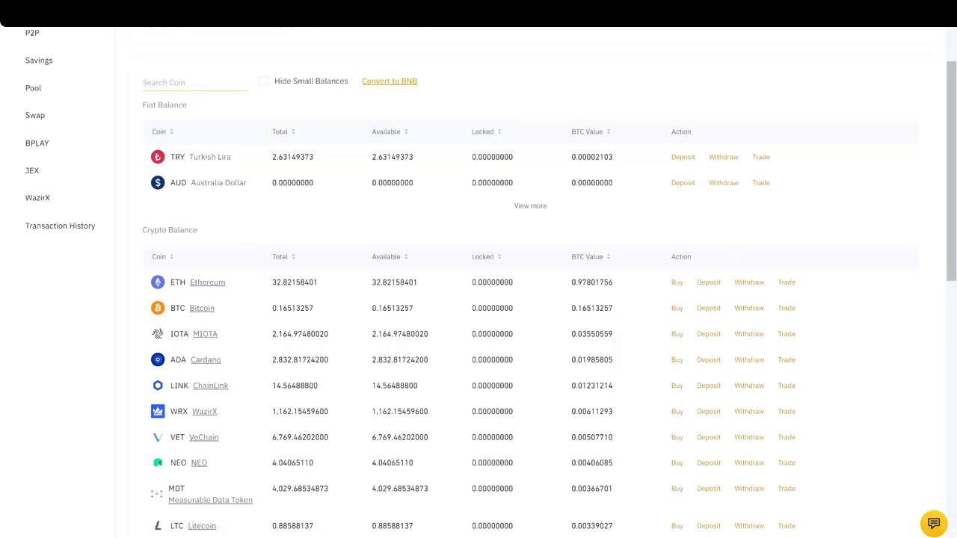
type("bitco")
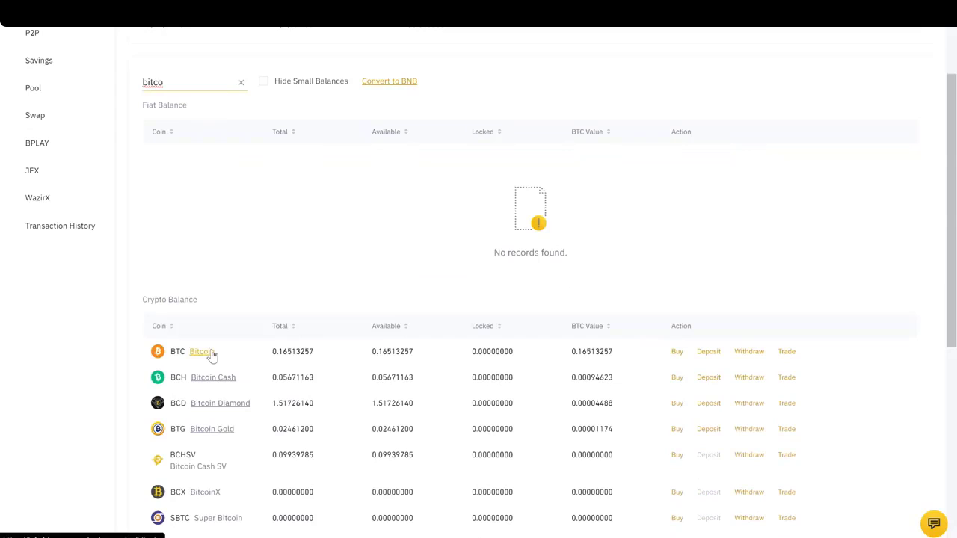
left_click(677, 354)
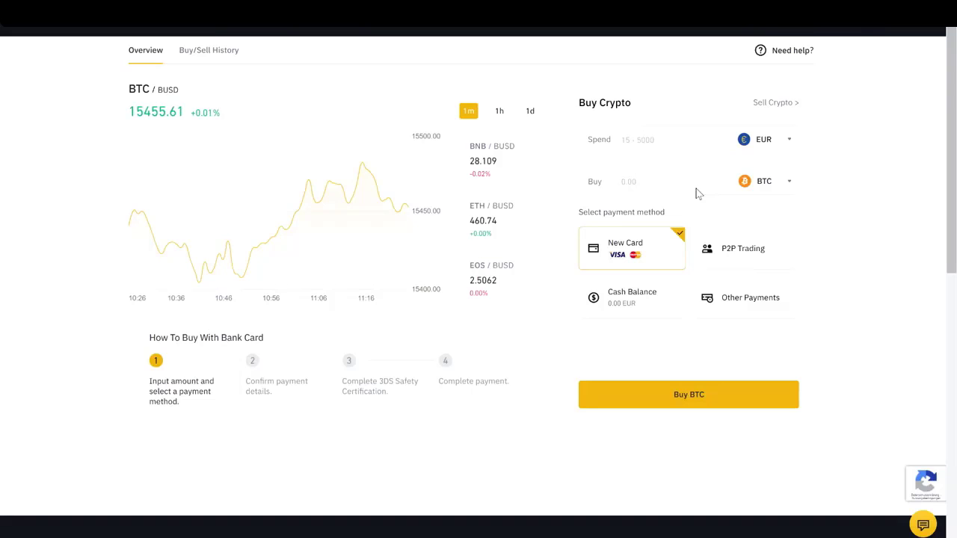
Keep BTC as the coin and enter a 500 EUR spend, worth 0.038024 BTC
left_click(761, 189)
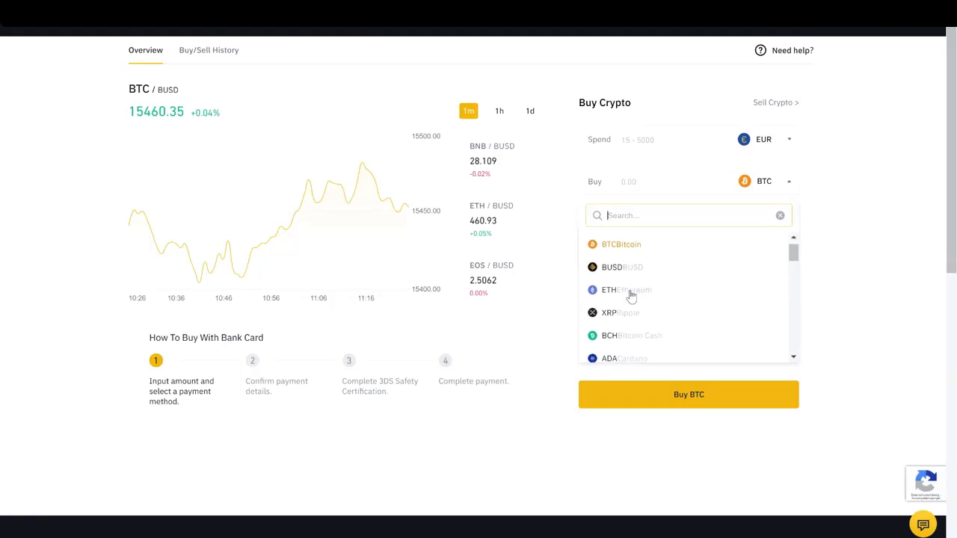
scroll(631, 295, "down", 1)
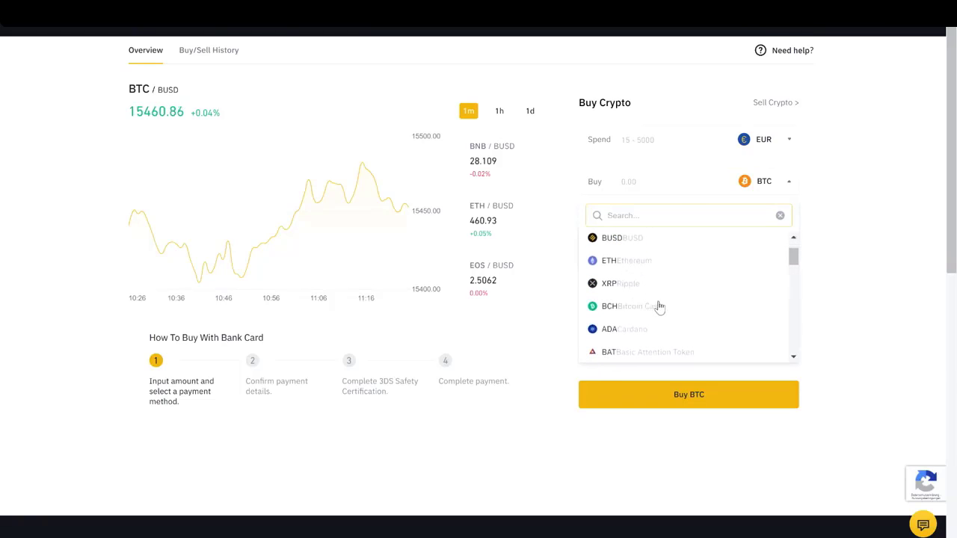
left_click(836, 284)
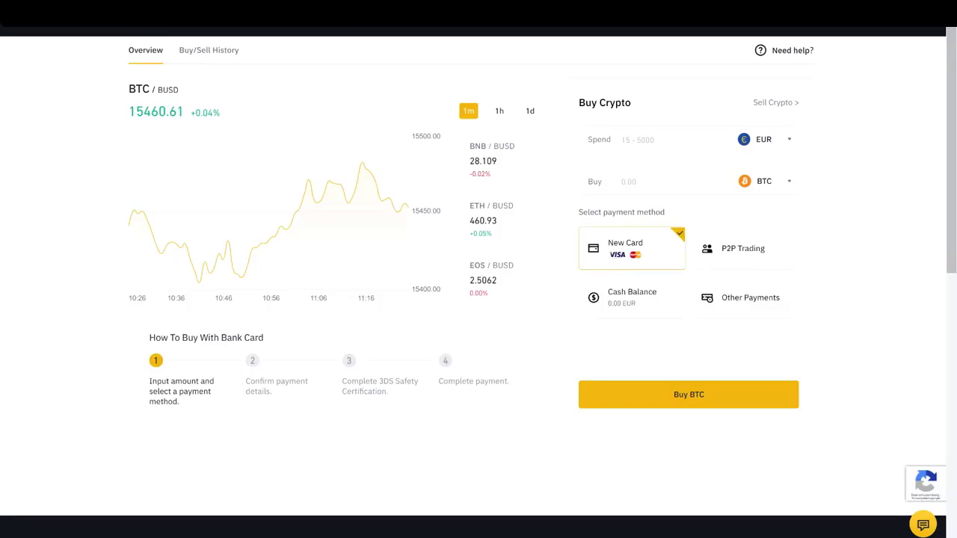
left_click(658, 140)
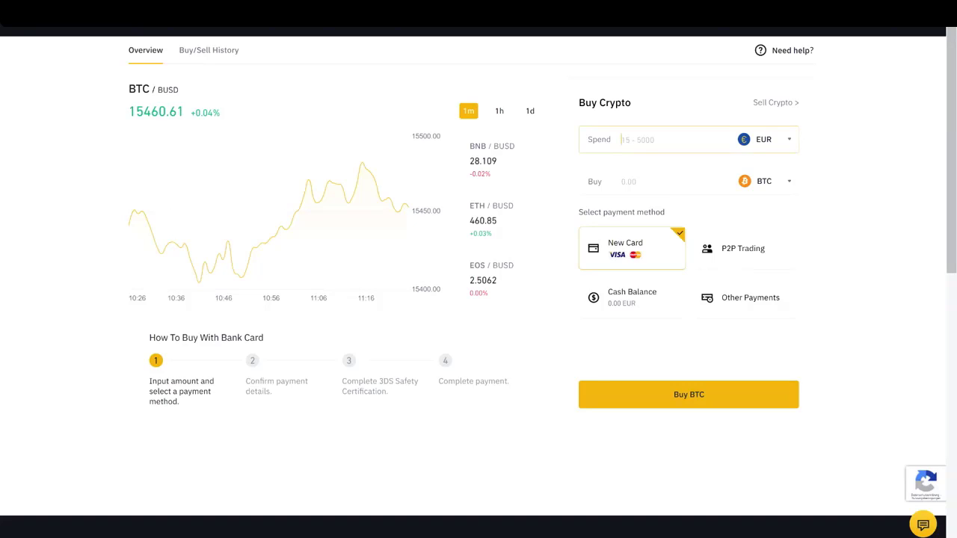
type("500")
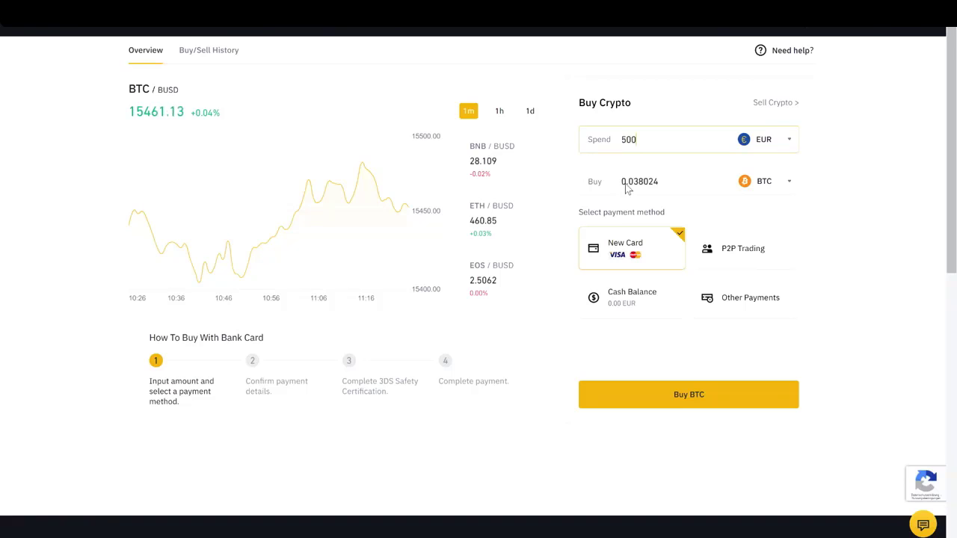
left_click(652, 188)
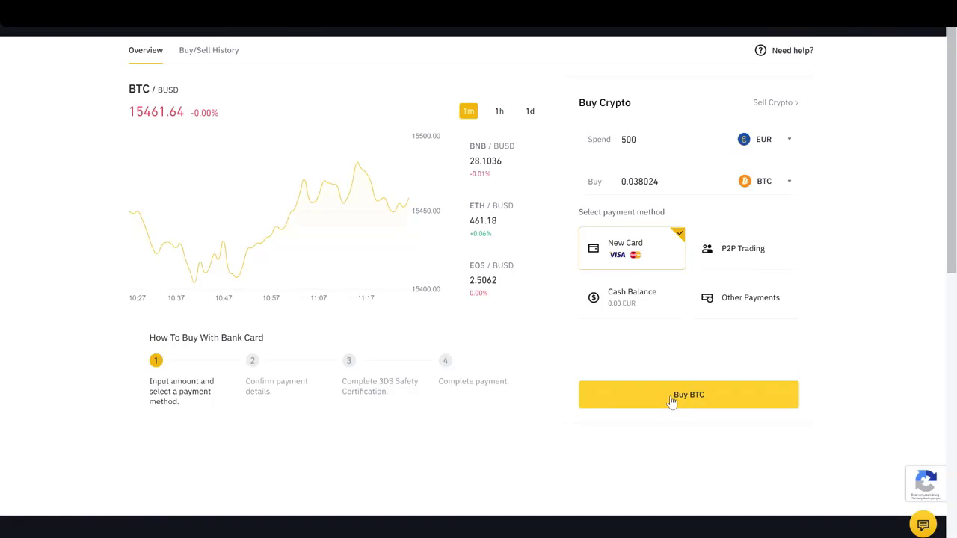
mouse_move(632, 297)
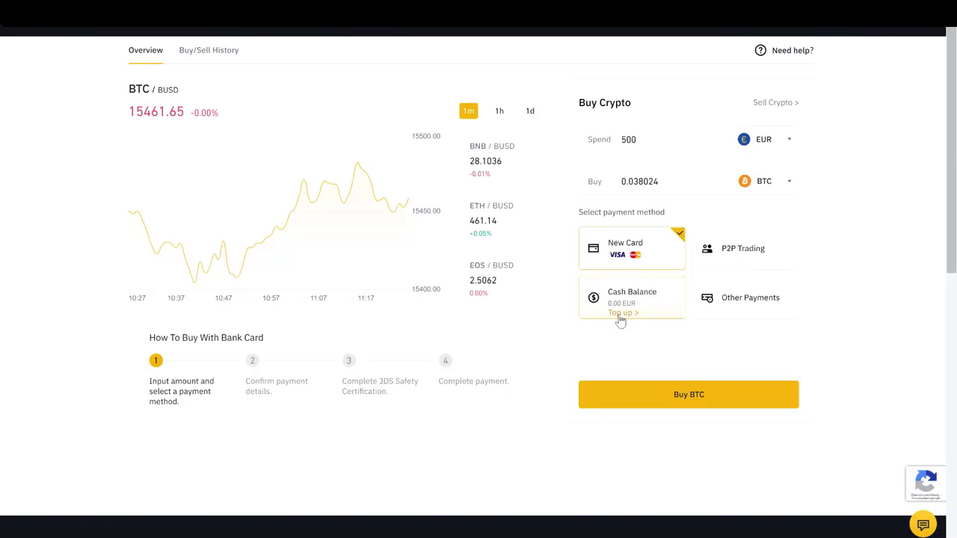
Select the EUR Cash Balance as the payment method for the BTC purchase
left_click(620, 319)
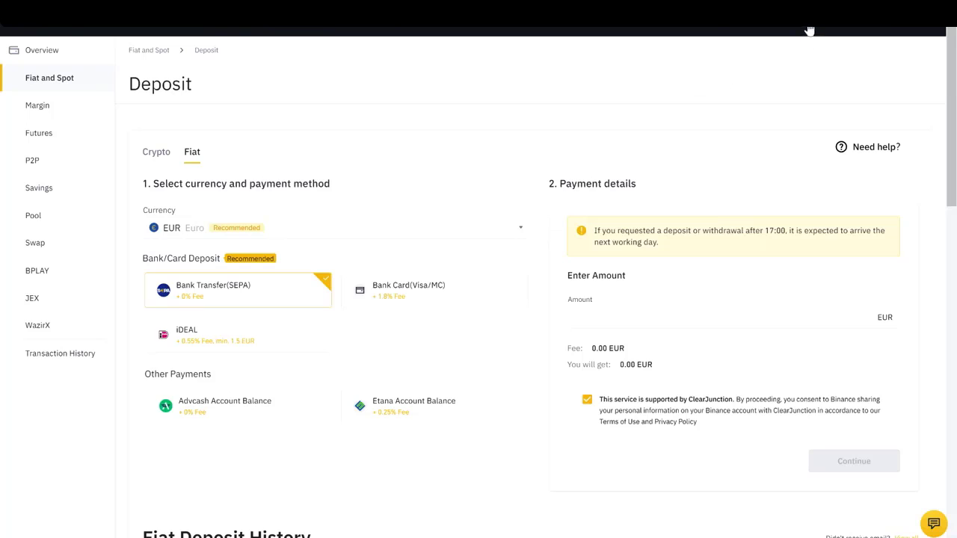
mouse_move(919, 23)
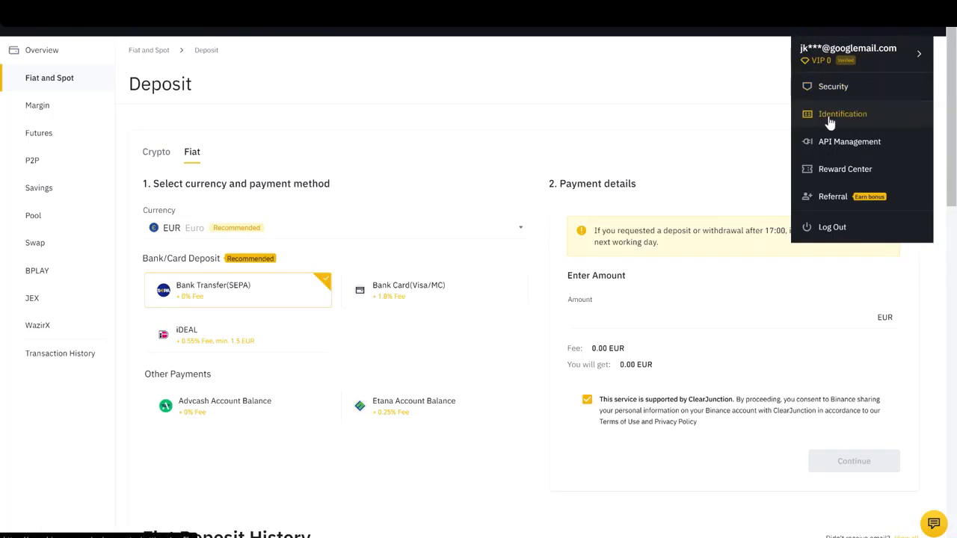
Open the identification settings in a new tab and check the Identity Verification status
right_click(835, 125)
left_click(836, 128)
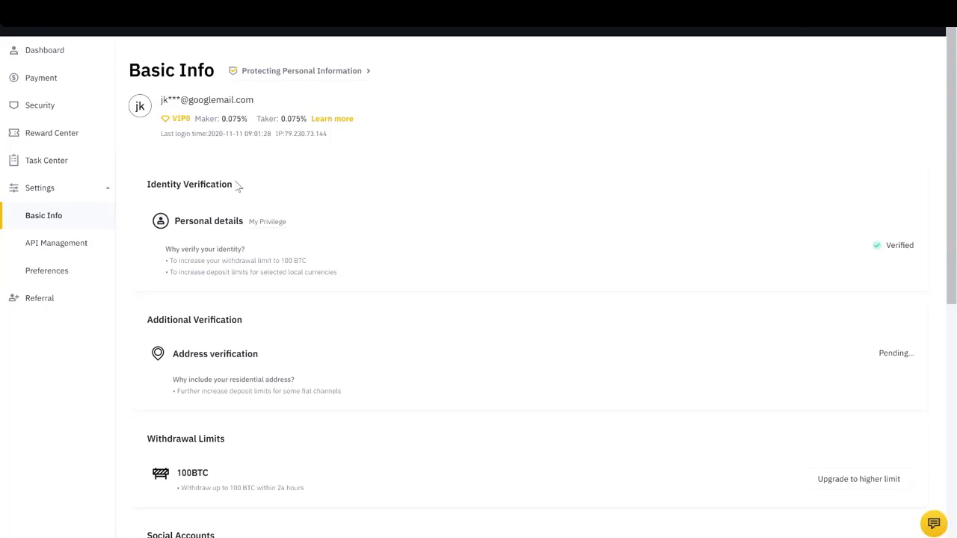
left_click_drag(236, 186, 147, 189)
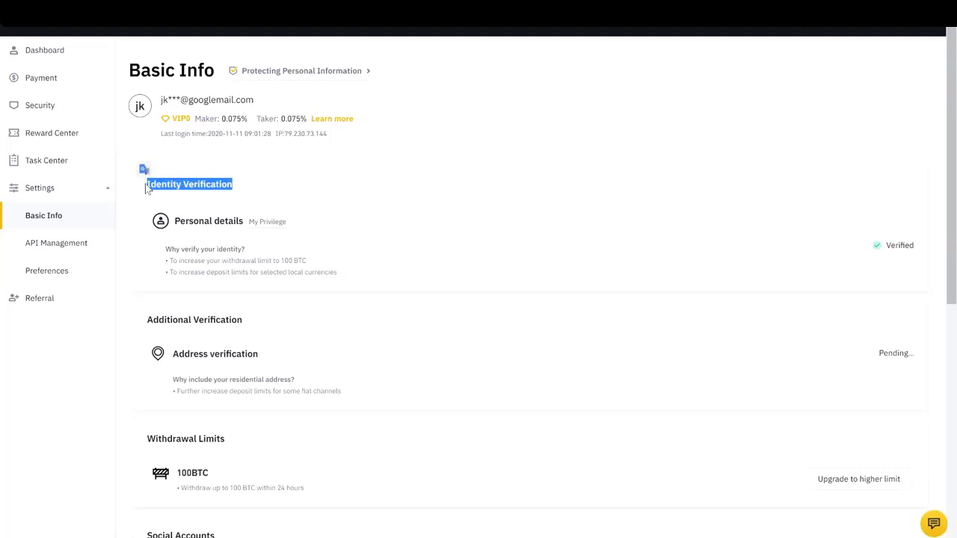
left_click(408, 228)
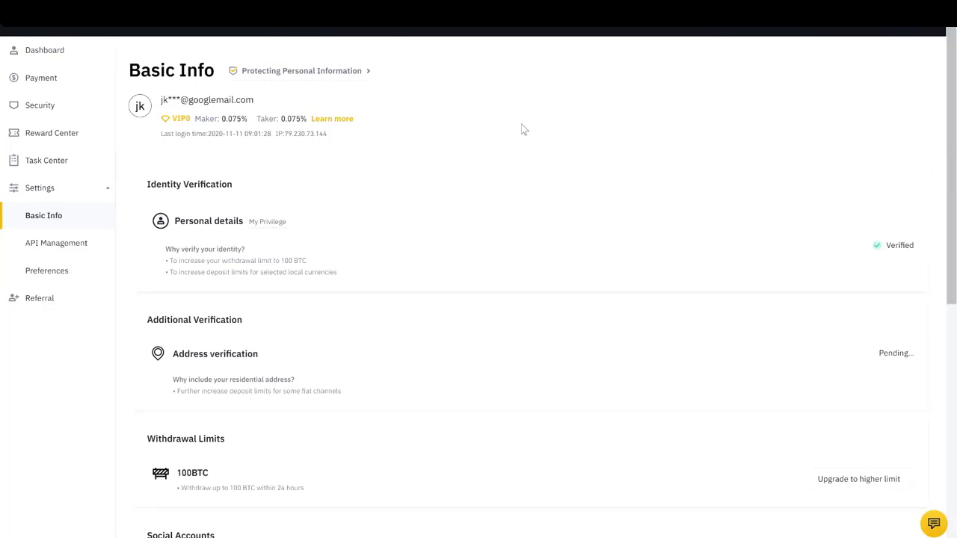
mouse_move(148, 30)
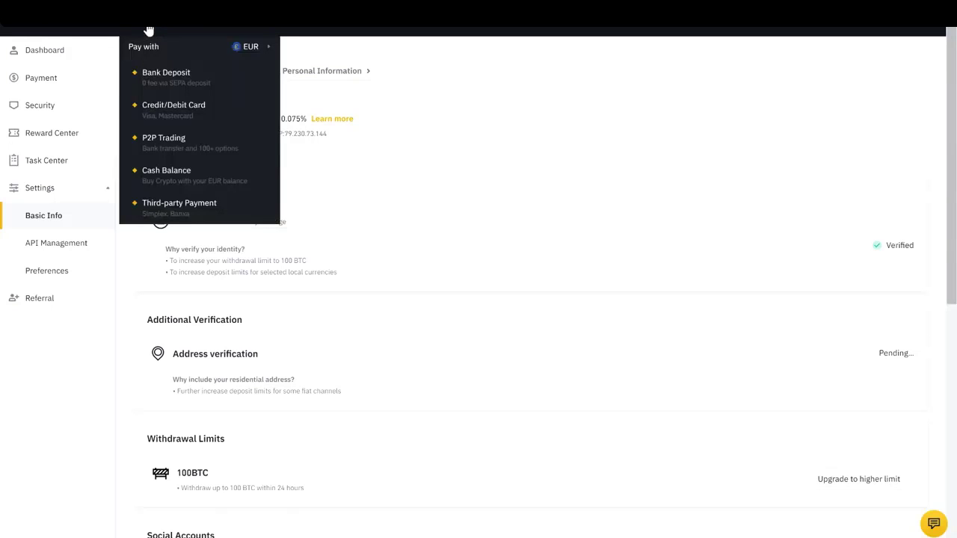
Choose Bank Deposit, keeping EUR as the currency with Bank Transfer (SEPA)
left_click(163, 84)
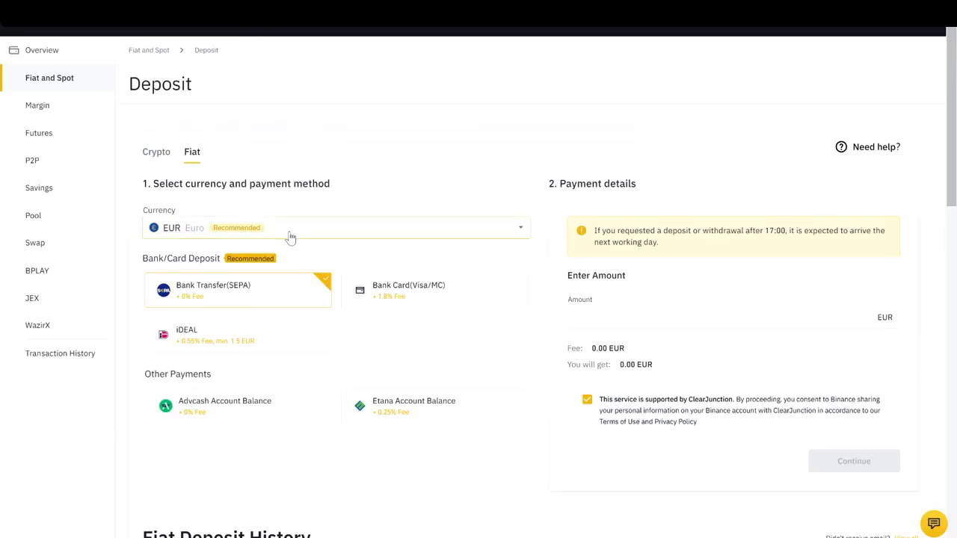
left_click(291, 237)
scroll(253, 341, "down", 3)
scroll(255, 341, "down", 3)
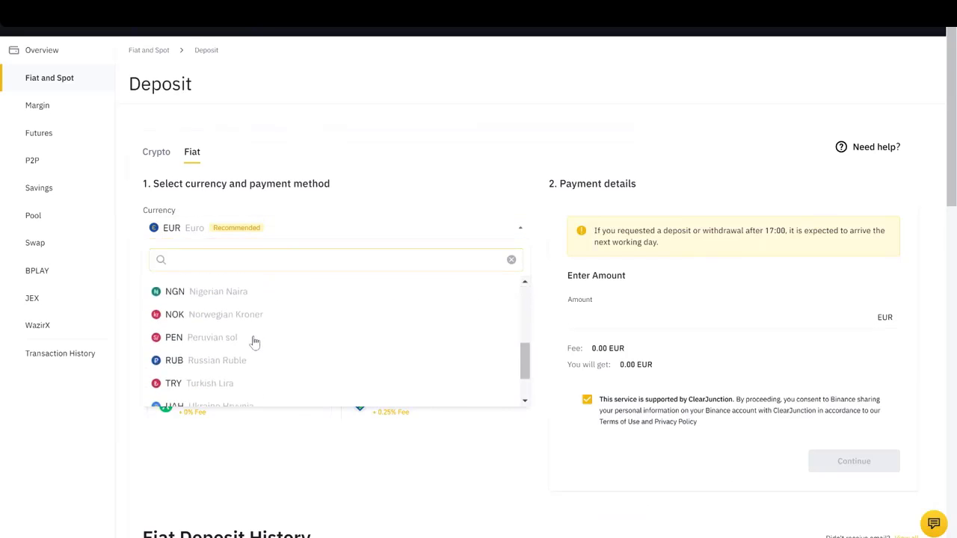
scroll(262, 321, "up", 5)
left_click(342, 234)
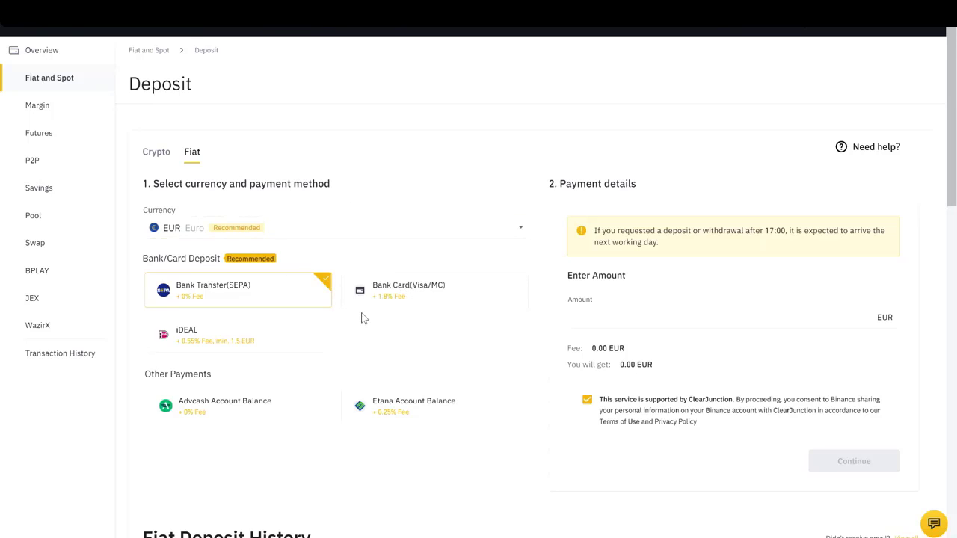
Request a 500 EUR SEPA deposit with the ClearJunction consent ticked
left_click(573, 320)
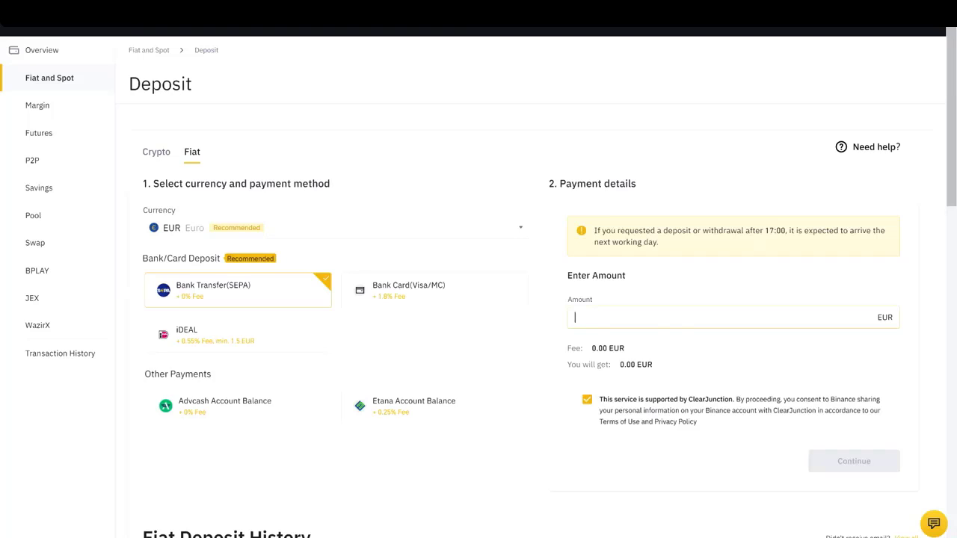
type("500")
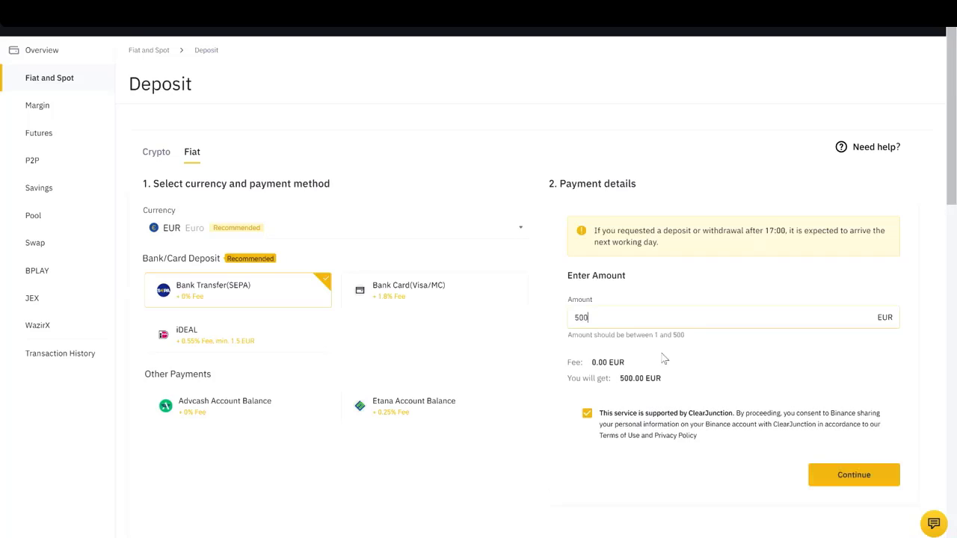
left_click(683, 372)
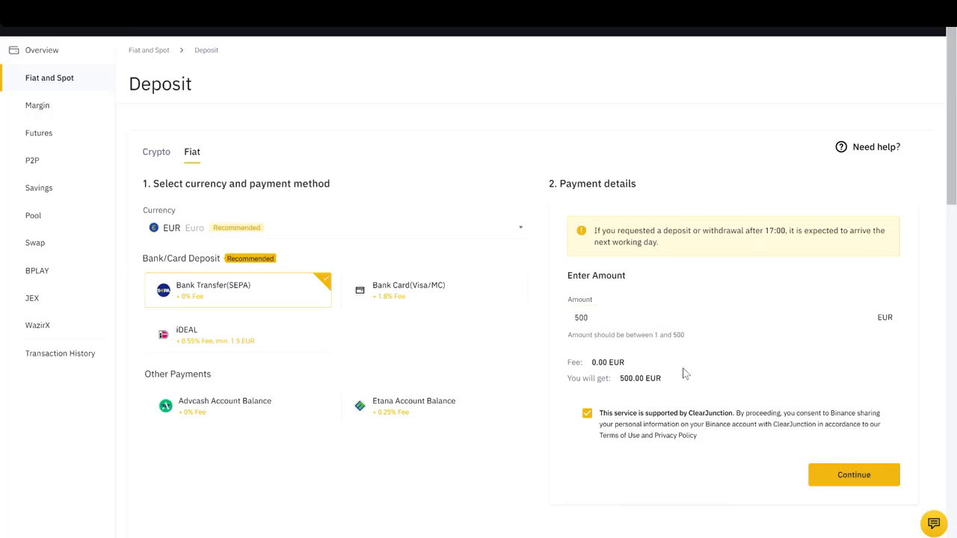
left_click(588, 415)
left_click(588, 416)
left_click(848, 474)
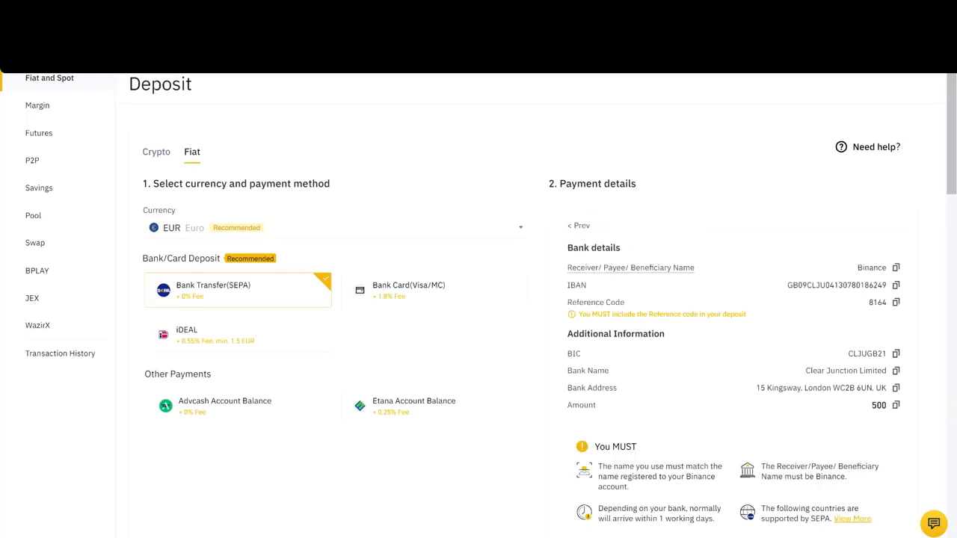
Review the bank details: beneficiary name, IBAN and payment reference code
left_click_drag(566, 247, 625, 251)
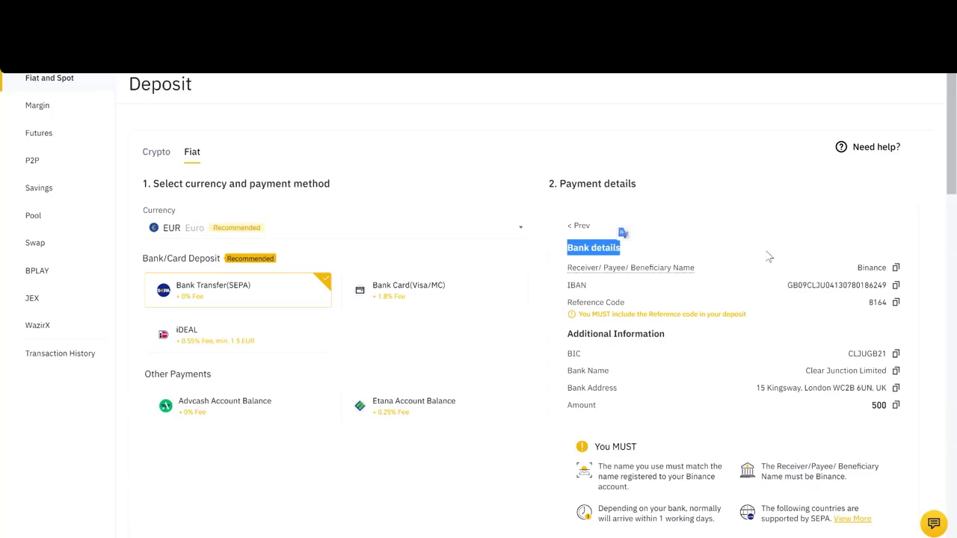
left_click(806, 250)
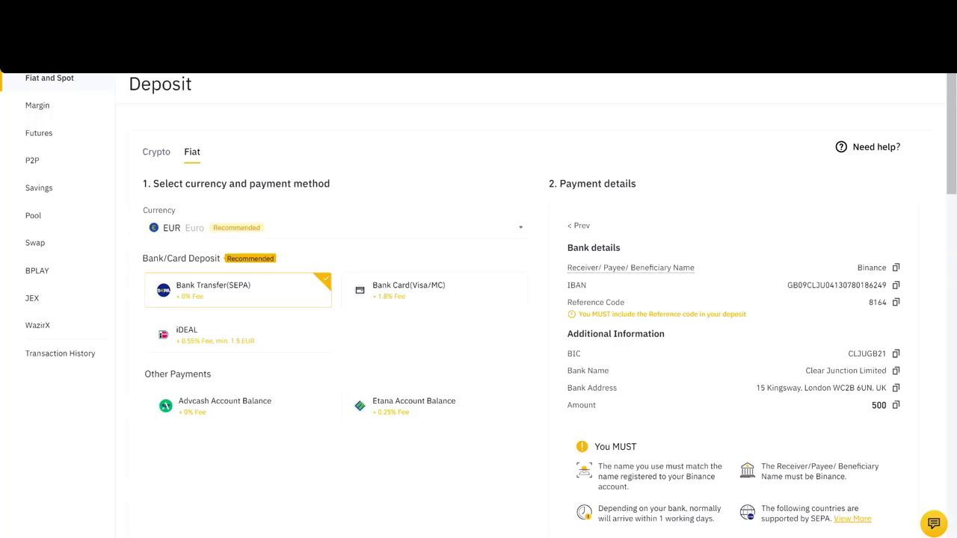
double_click(871, 267)
double_click(835, 285)
double_click(877, 302)
left_click(916, 307)
Search the Fiat and Spot wallet for 'bitc' and choose Buy on the BTC row
left_click(724, 81)
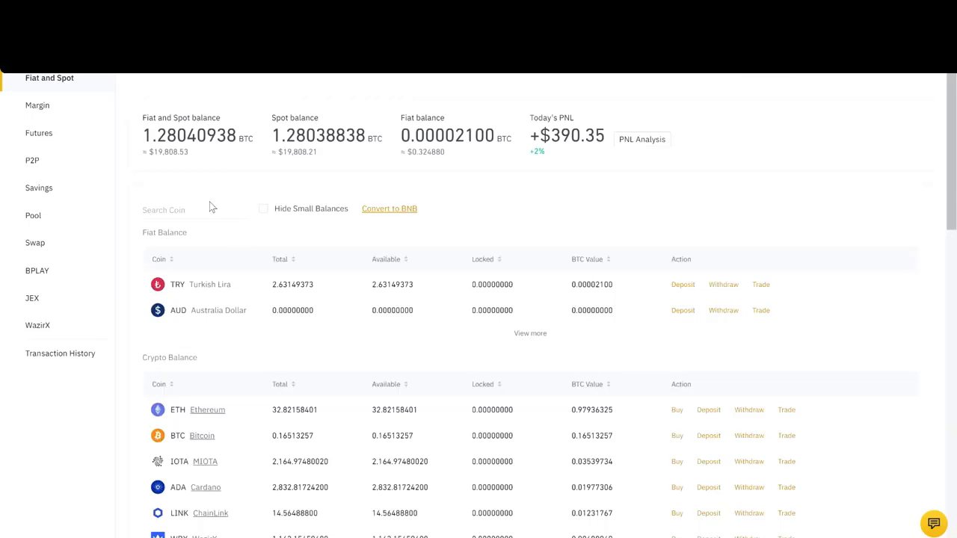
left_click(211, 209)
type("bit")
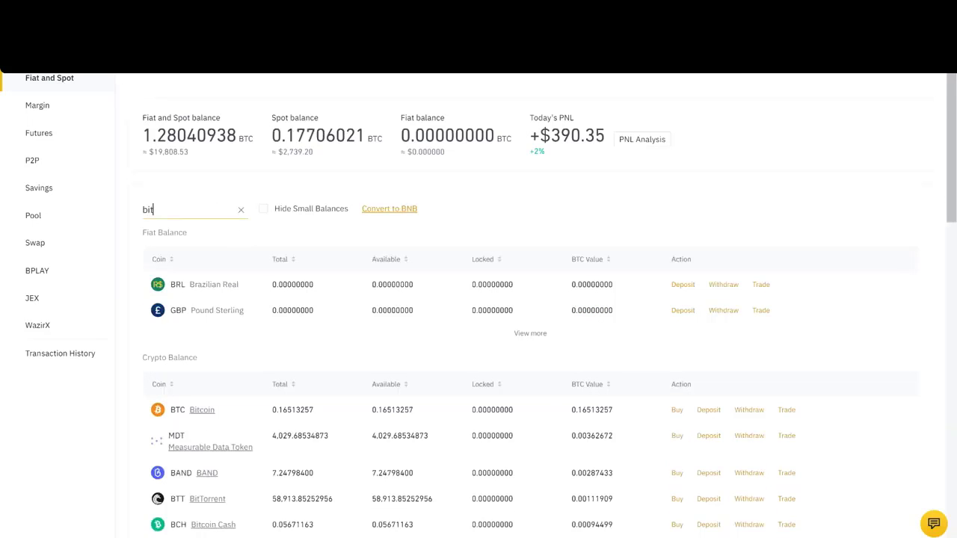
type("c")
scroll(209, 213, "down", 2)
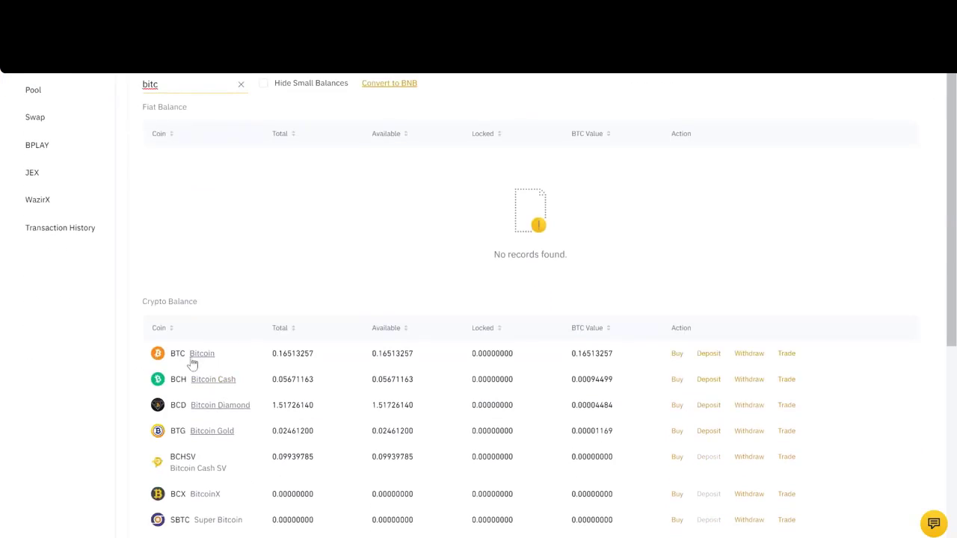
left_click(677, 357)
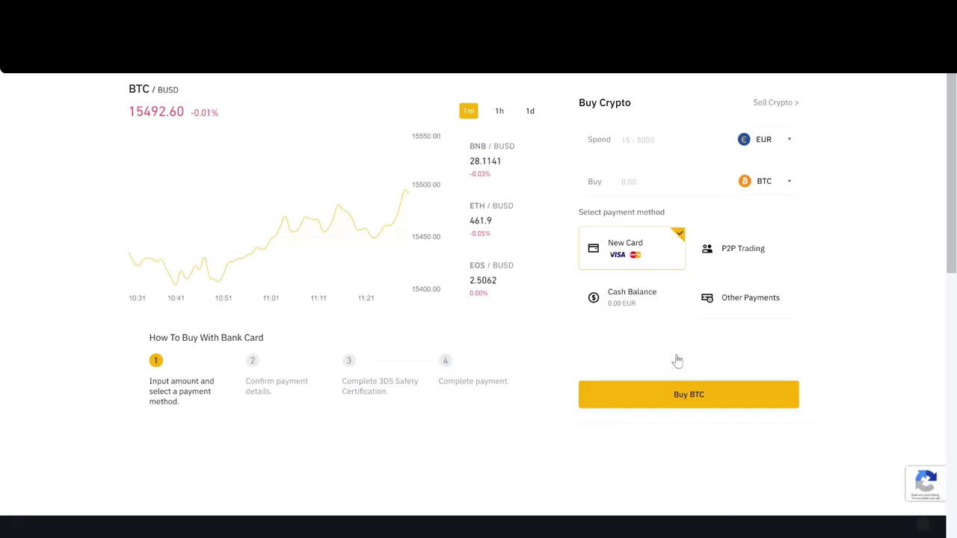
mouse_move(632, 298)
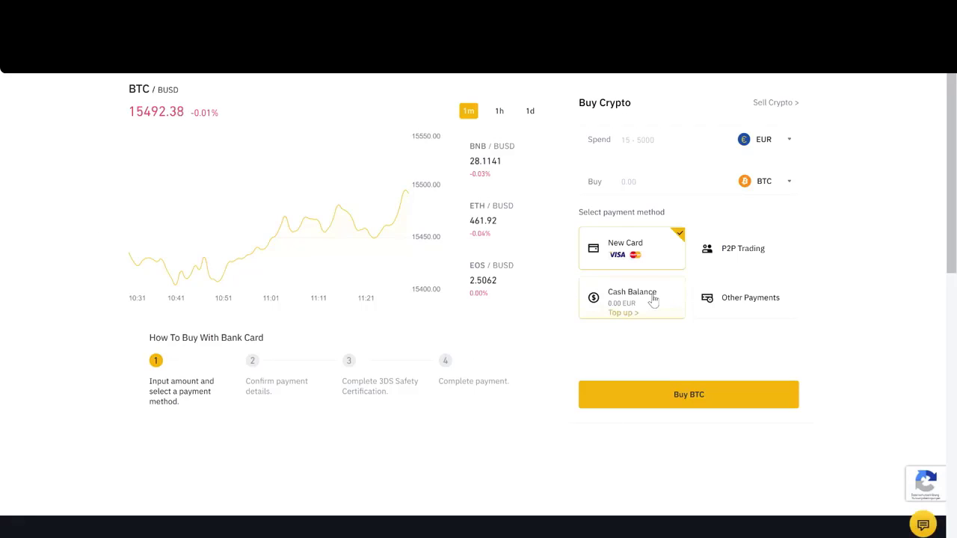
Enter a 500 EUR spend and pay from Cash Balance, flagged as insufficient
left_click(658, 140)
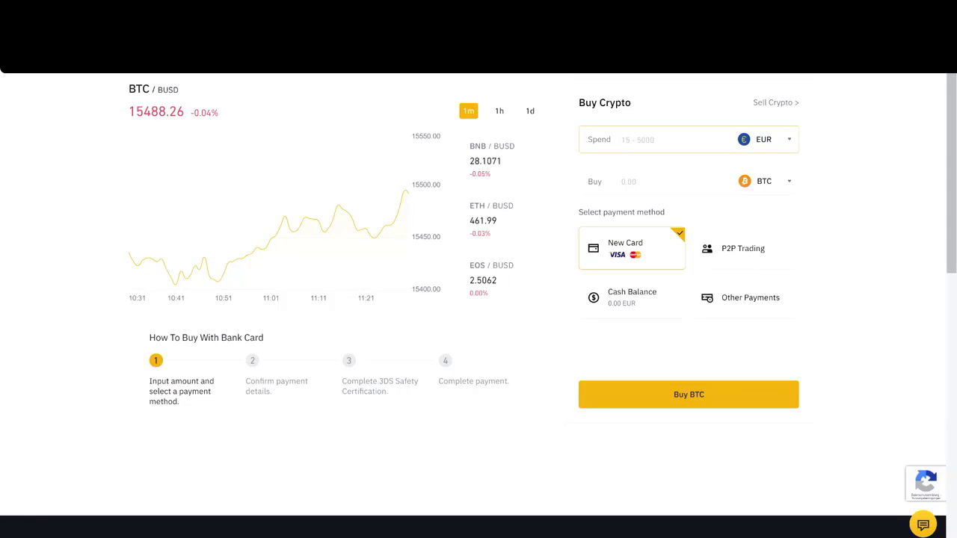
type("500")
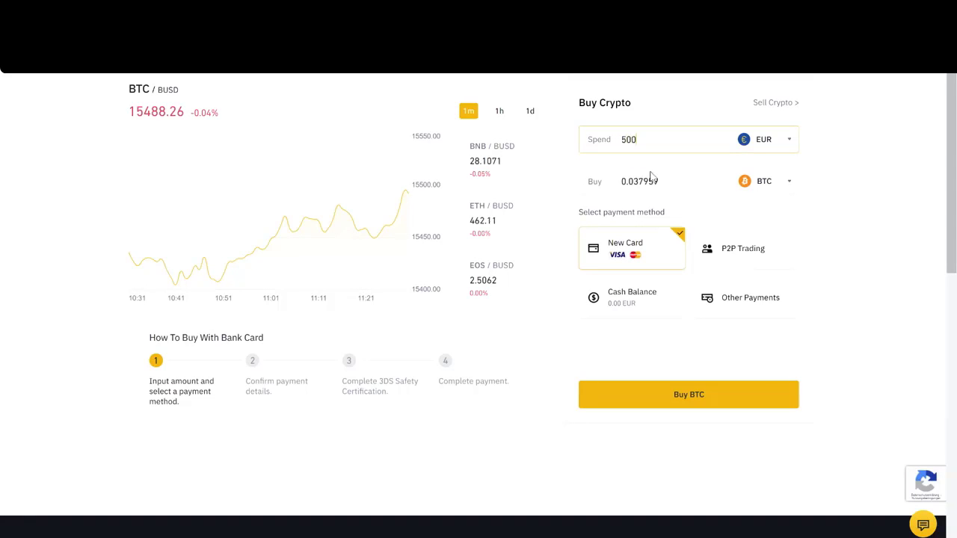
left_click(649, 286)
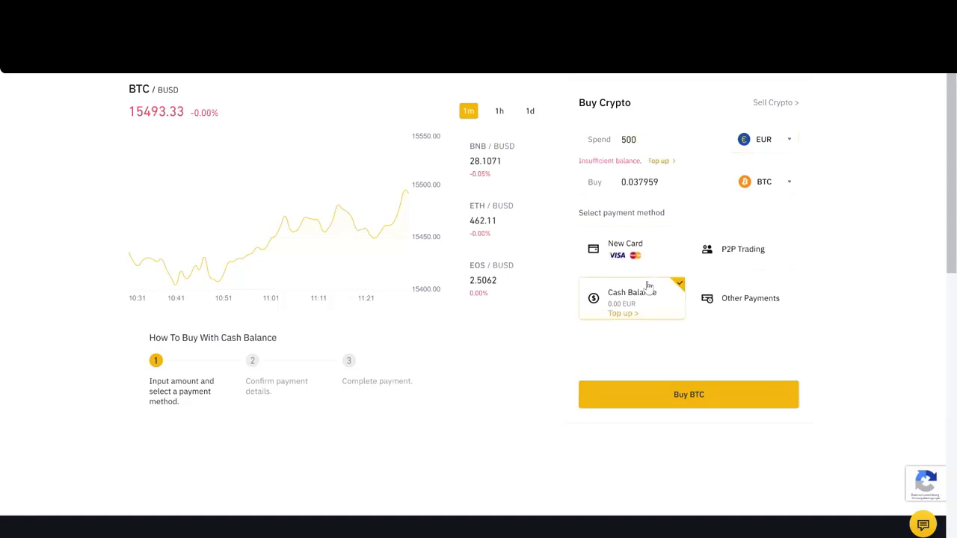